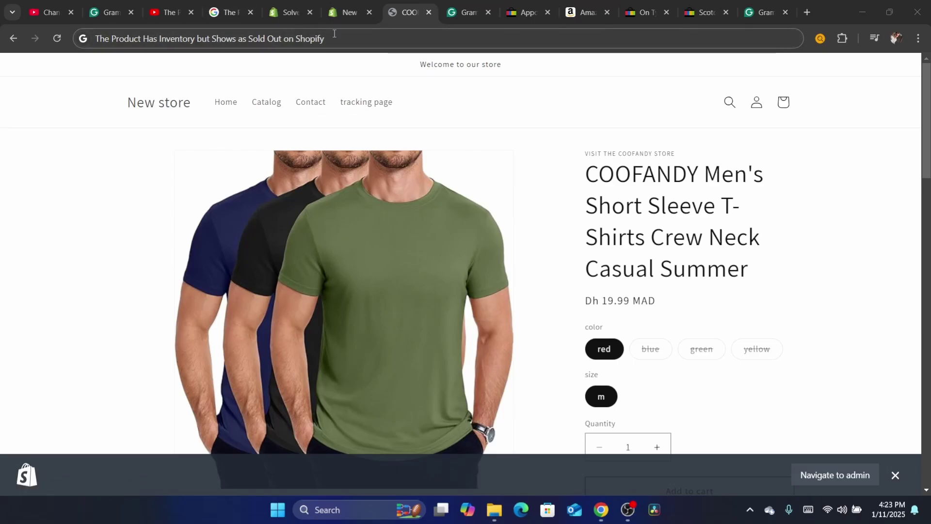
Search for Shopify, go to shopify.com, and log in to the store admin
type("sh")
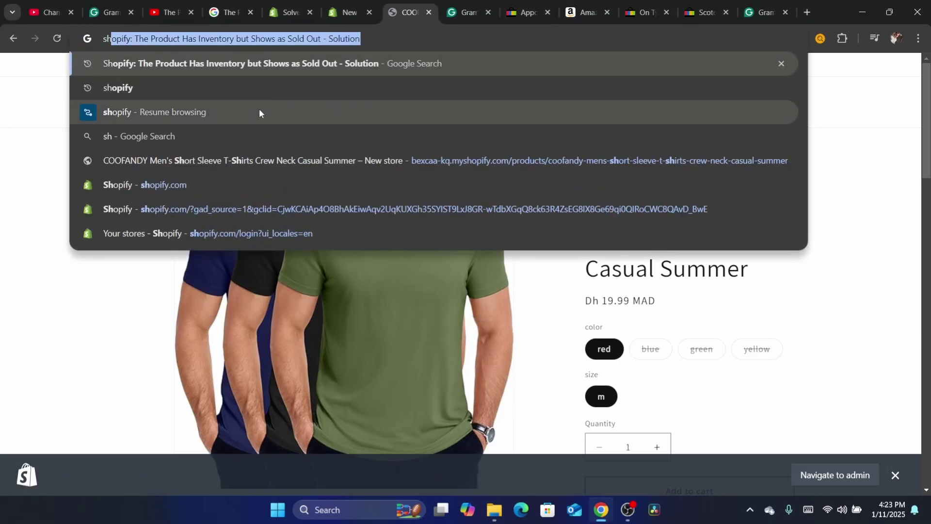
left_click(228, 86)
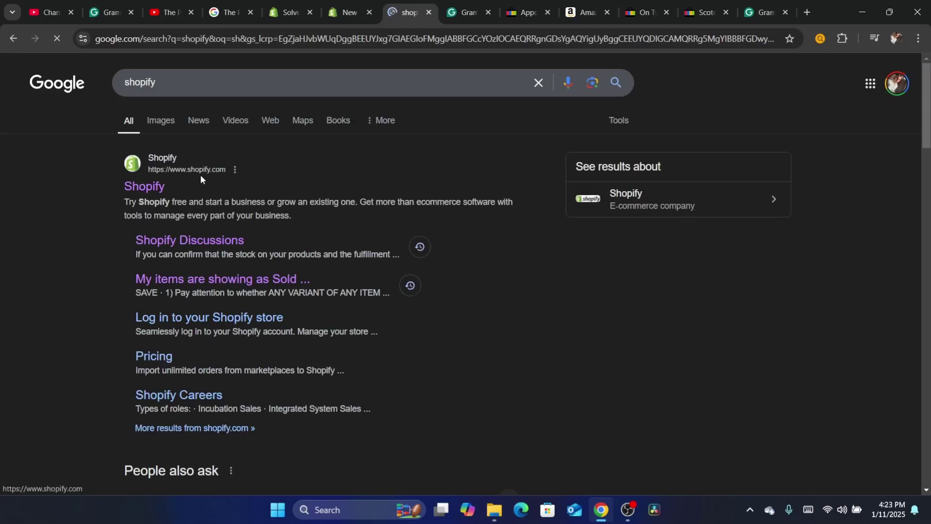
left_click(159, 186)
left_click(411, 45)
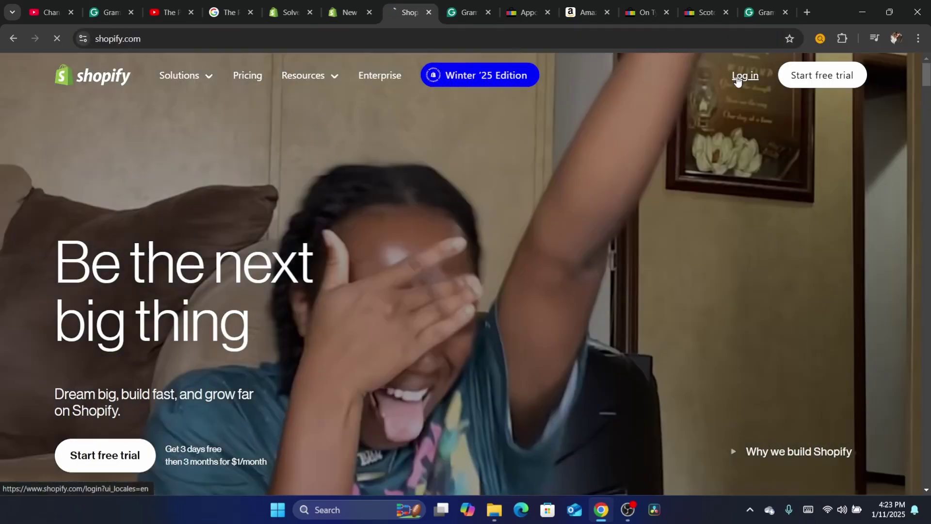
left_click(741, 76)
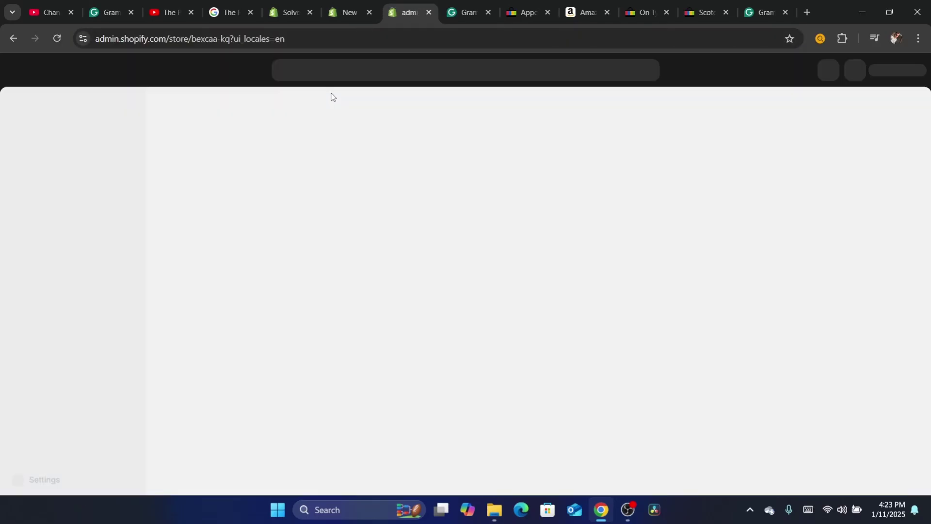
Open the store's General settings from the admin sidebar
left_click(304, 30)
type("d")
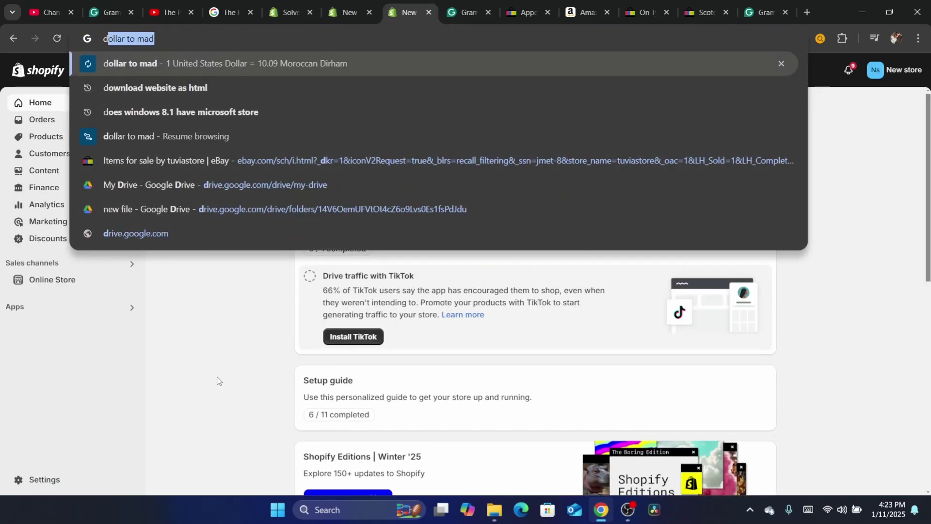
left_click(217, 377)
left_click(39, 456)
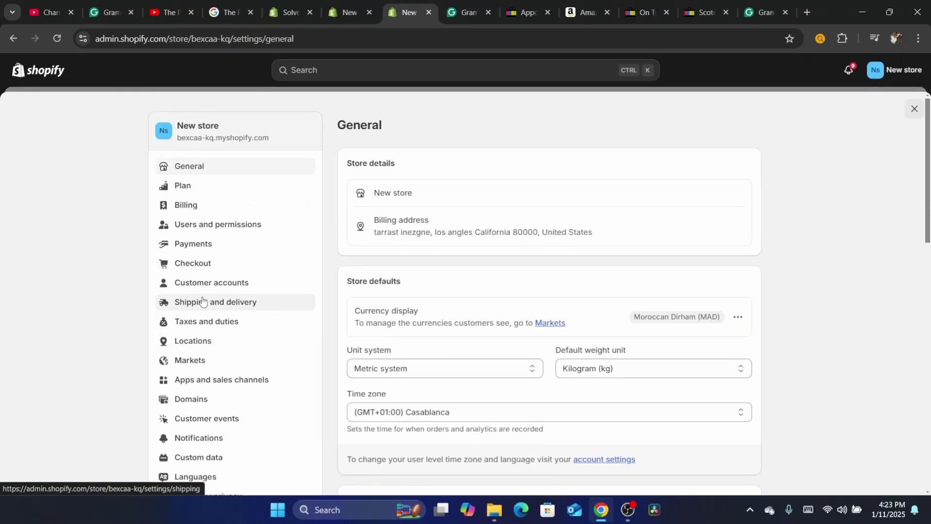
Open Shipping and delivery and view the General profile's Domestic and International shipping zones
left_click(189, 304)
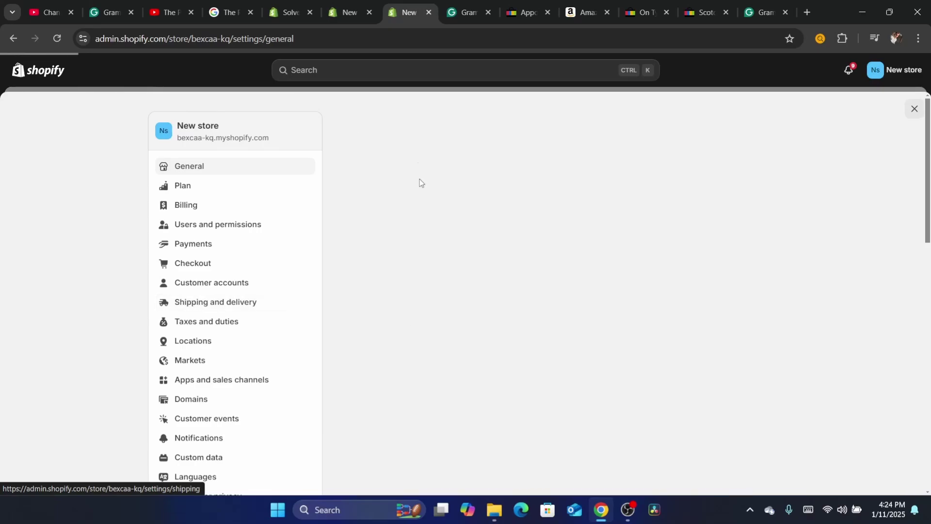
double_click(404, 36)
type("d")
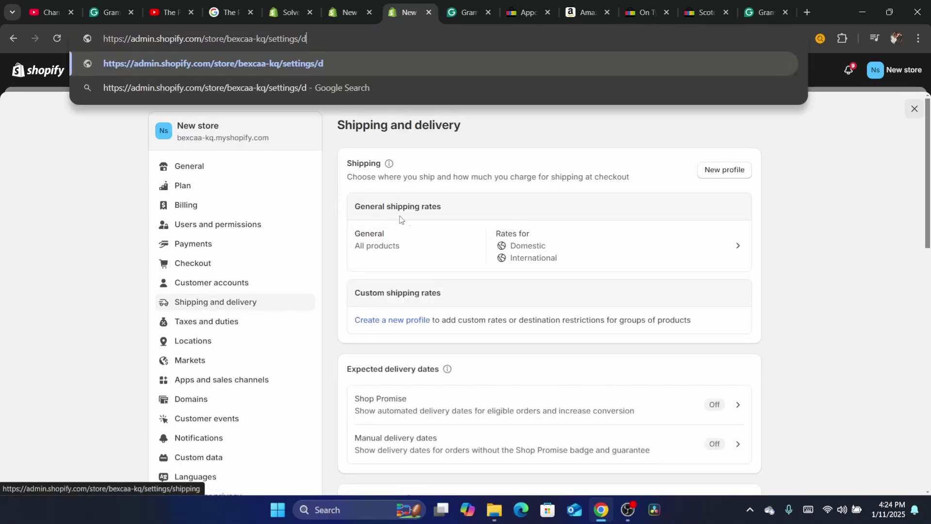
left_click(393, 234)
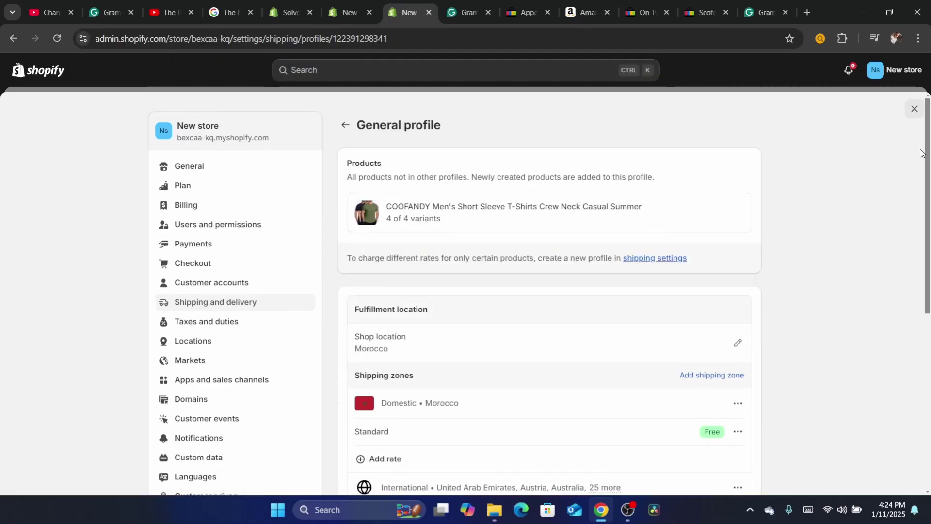
left_click_drag(926, 156, 927, 259)
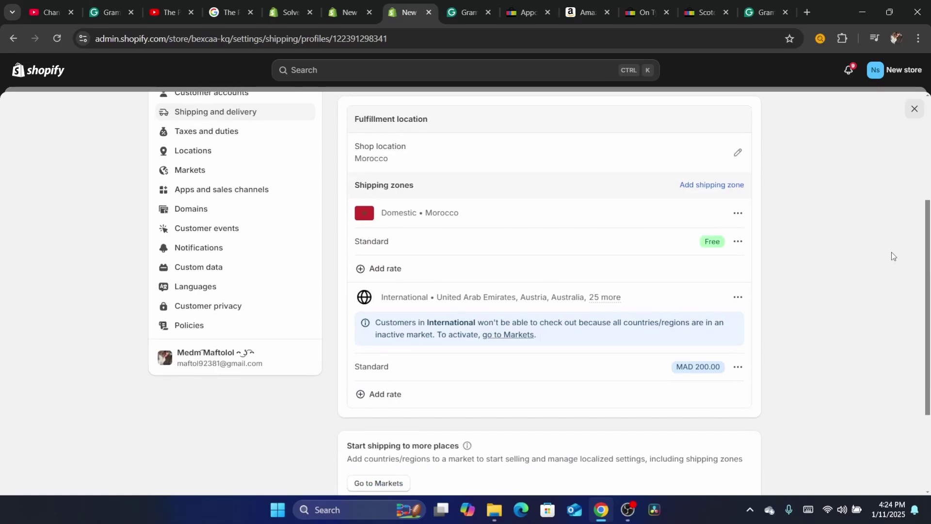
scroll(928, 252, "down", 1)
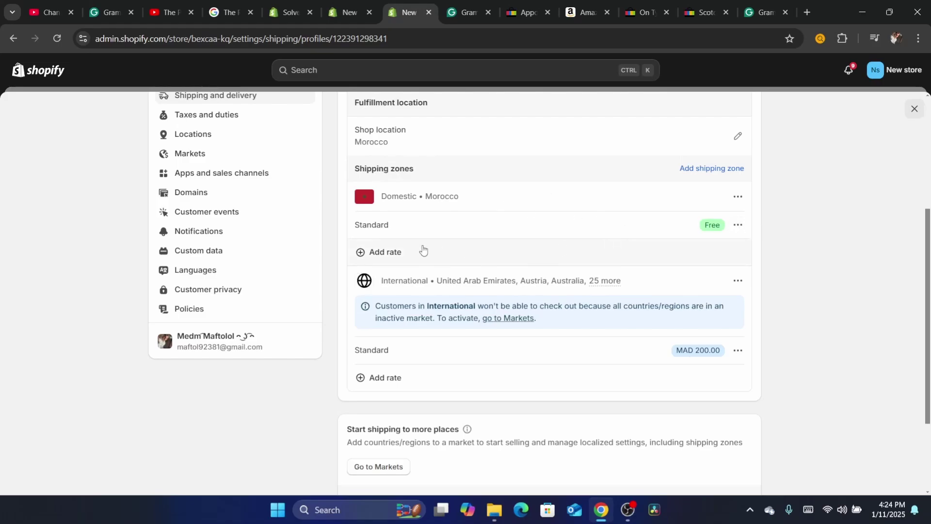
Add a Domestic shipping rate named 'standers' priced at 0
left_click(422, 249)
left_click(306, 228)
type("stad")
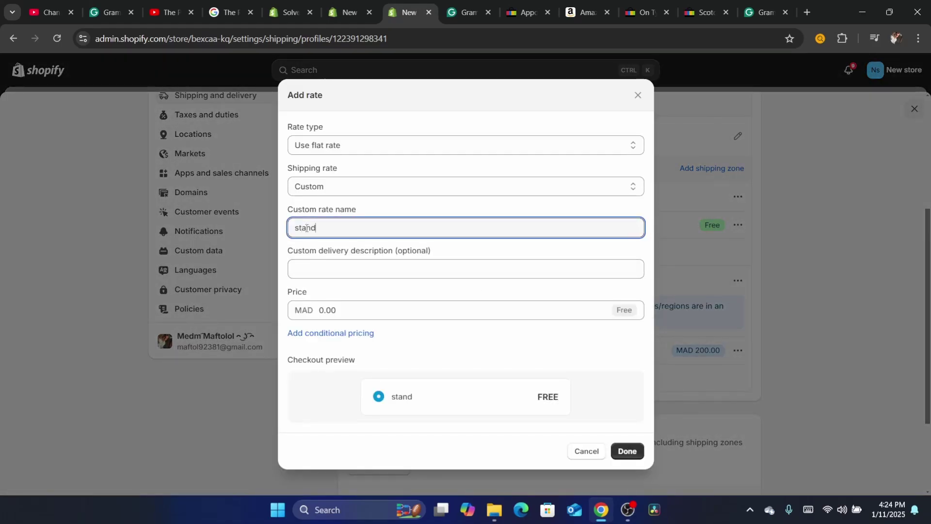
left_click(337, 311)
type("0")
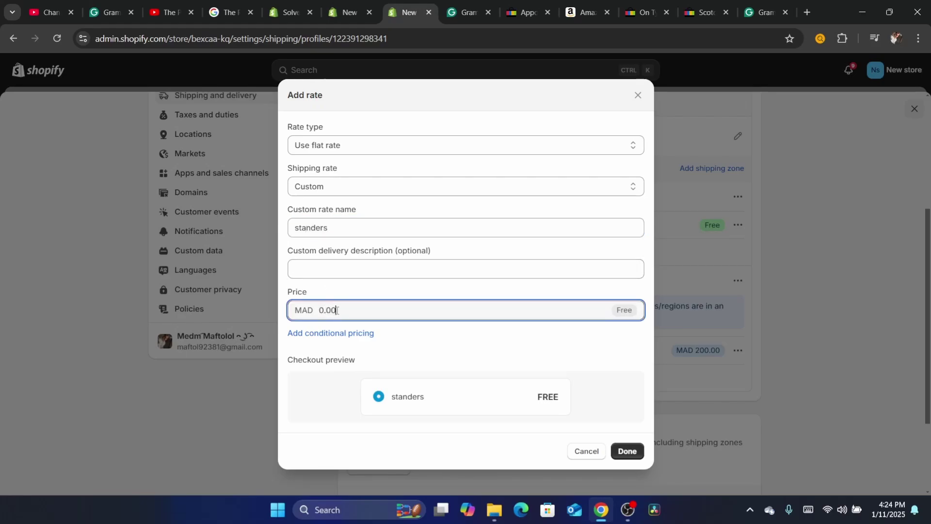
left_click(628, 450)
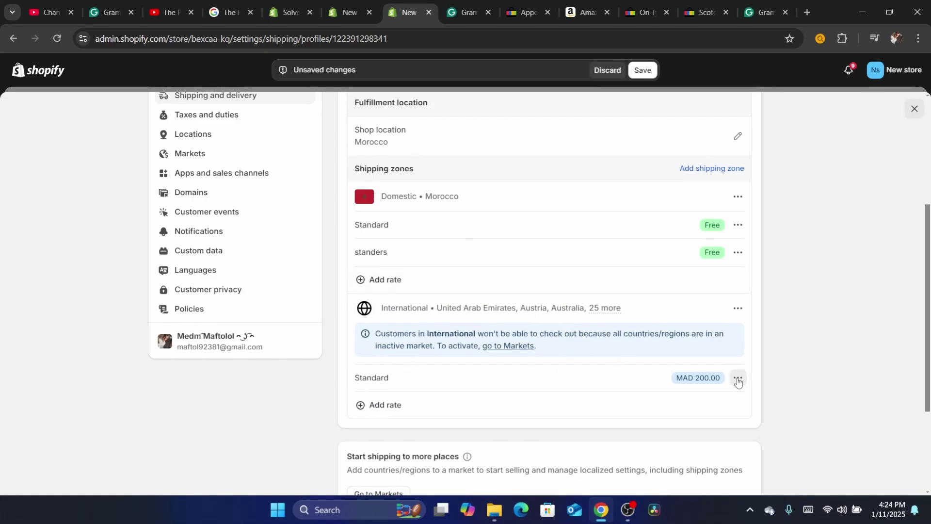
Review the International Standard rate's delivery description without changing it
left_click(737, 378)
left_click(720, 411)
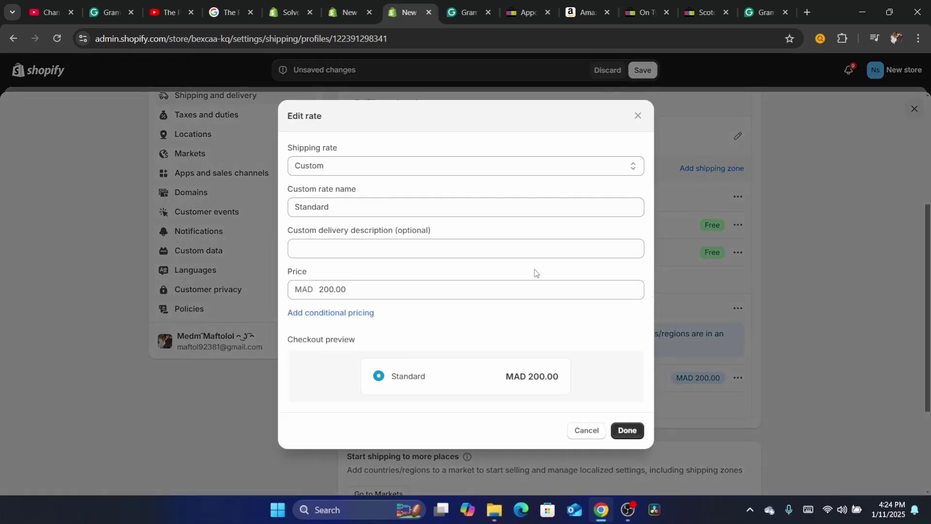
left_click(323, 249)
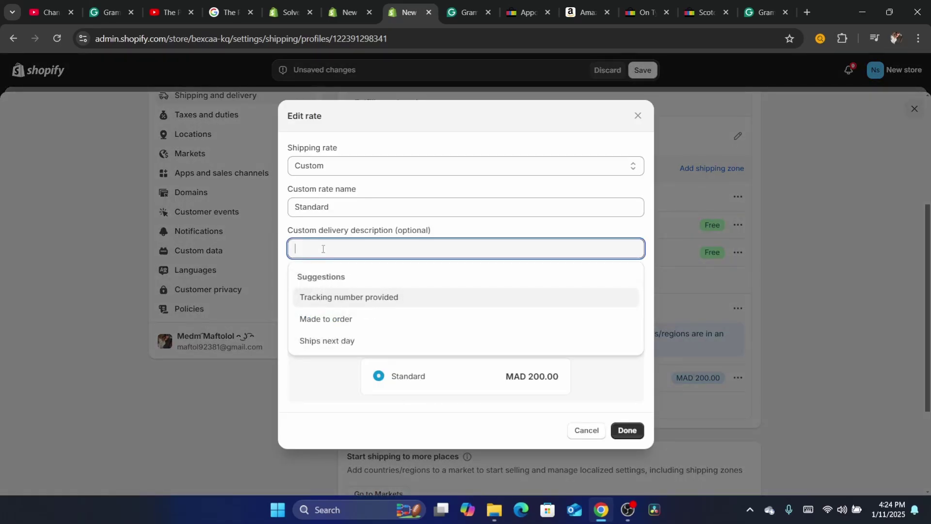
left_click(279, 313)
left_click(636, 434)
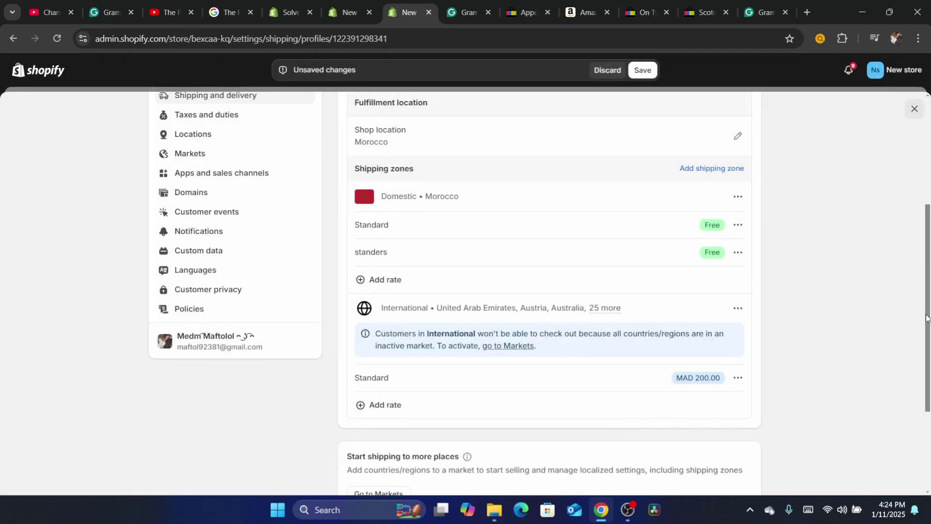
Save the General shipping profile and switch to the other Shopify admin tab
scroll(819, 248, "up", 5)
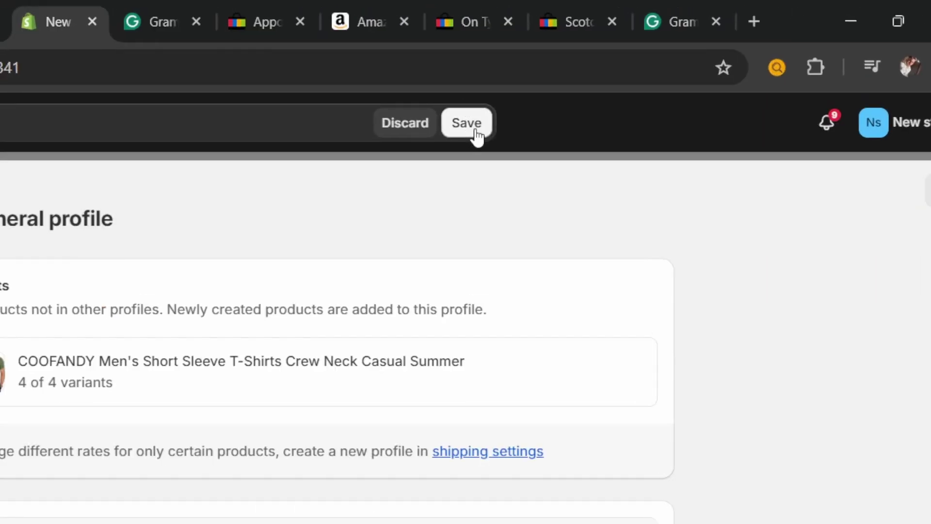
left_click(647, 76)
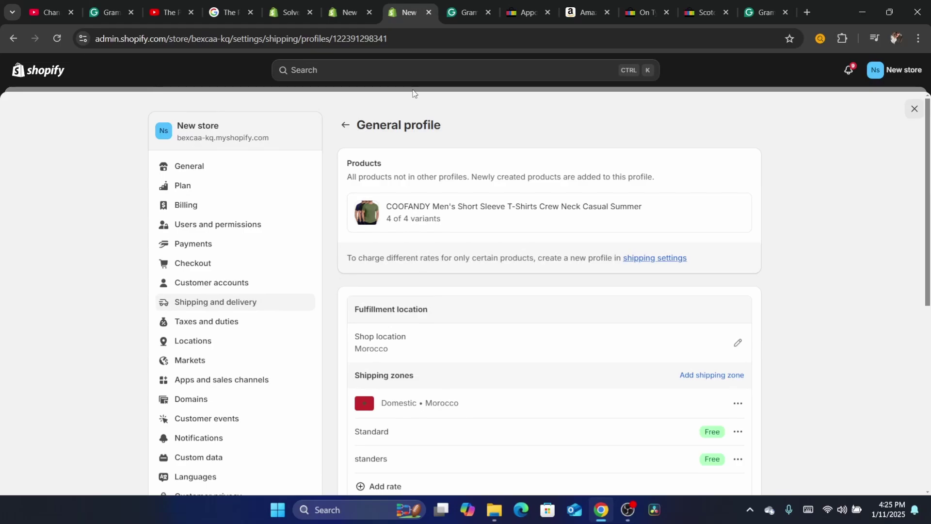
key("ctrl+shift+Tab")
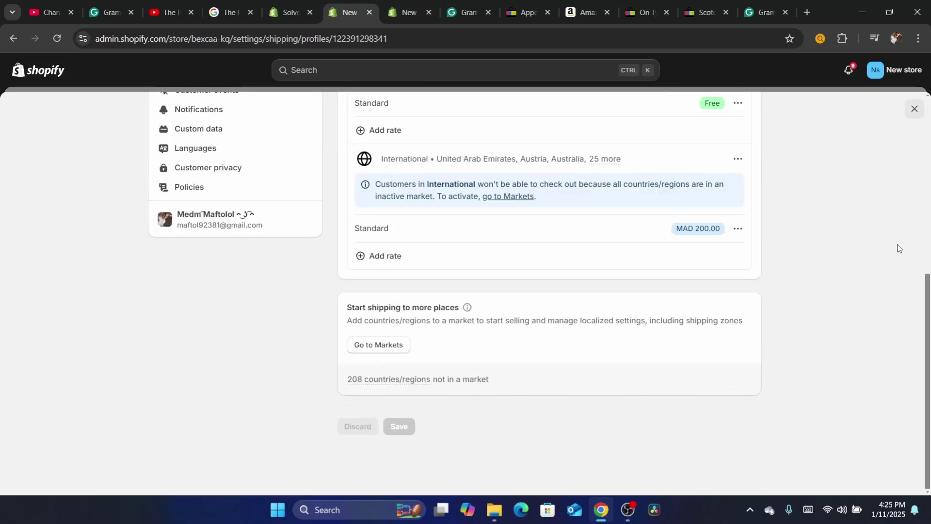
scroll(927, 297, "up", 1)
left_click_drag(927, 298, 923, 140)
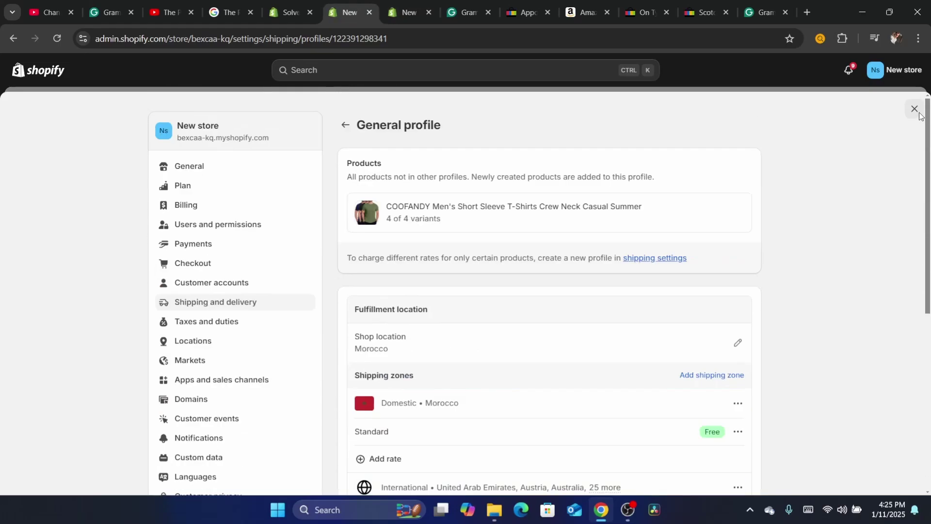
Return to Products and open the COOFANDY T-shirt to check its 4 variants and stock
left_click(915, 112)
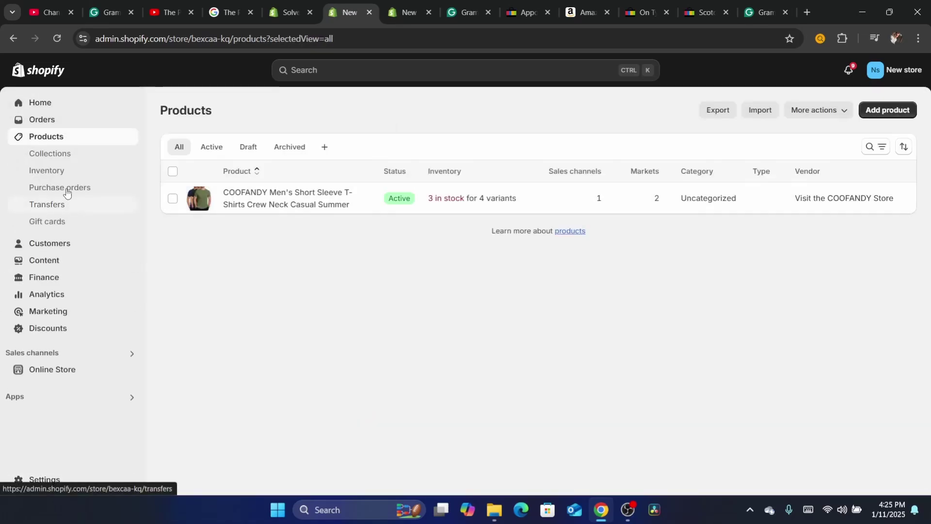
left_click(298, 211)
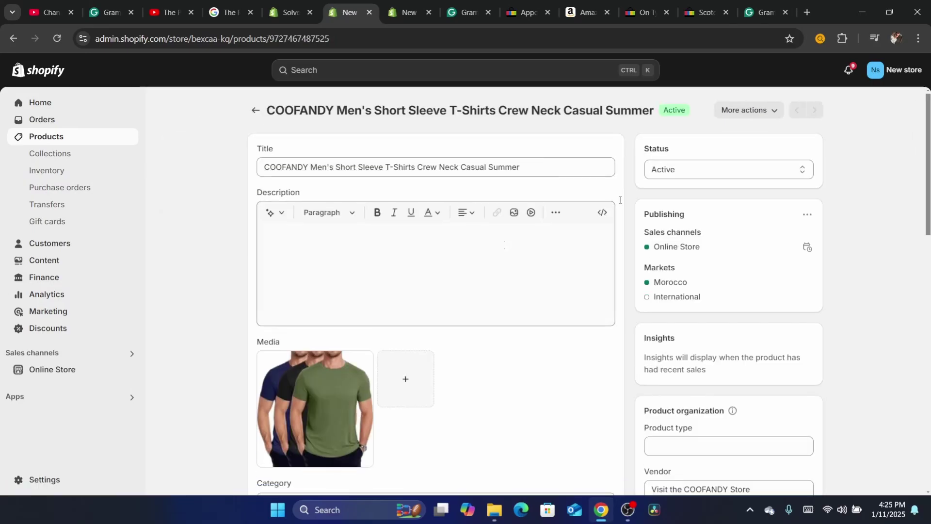
left_click_drag(927, 143, 923, 339)
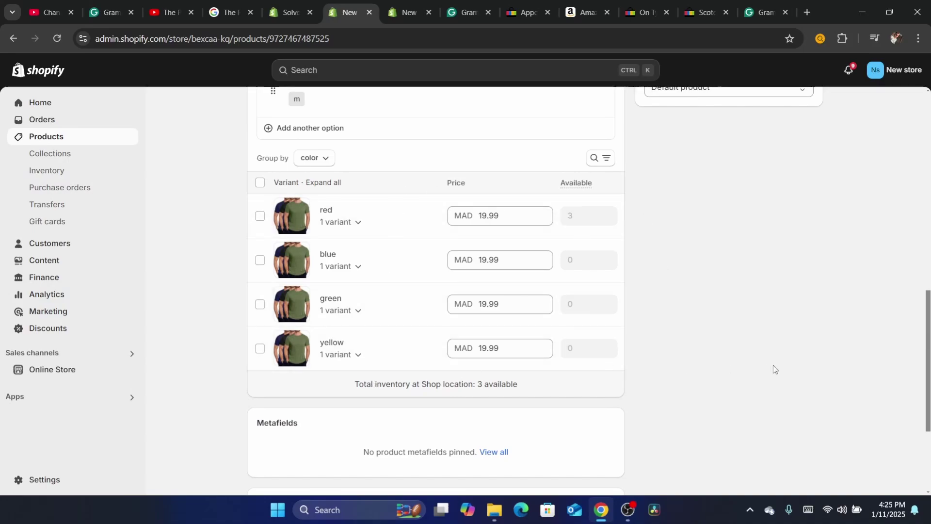
left_click_drag(928, 364, 927, 266)
left_click(586, 286)
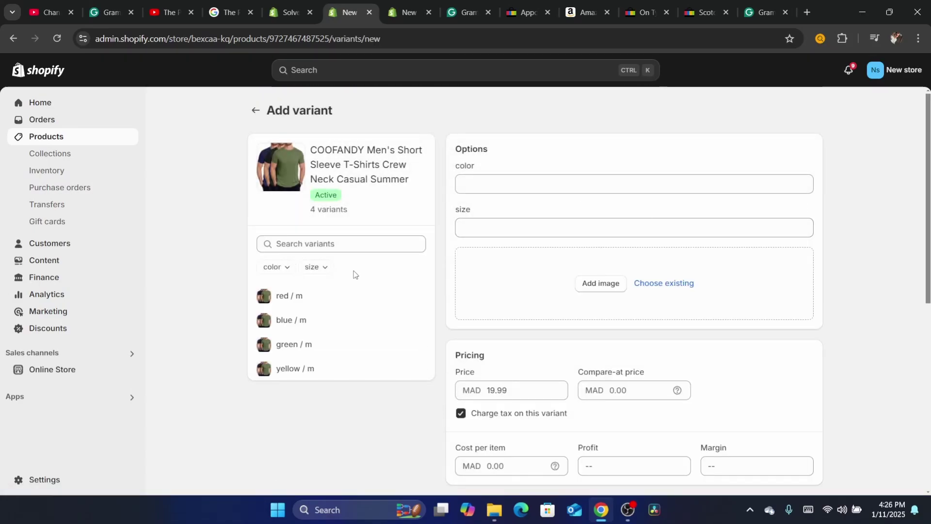
left_click(284, 296)
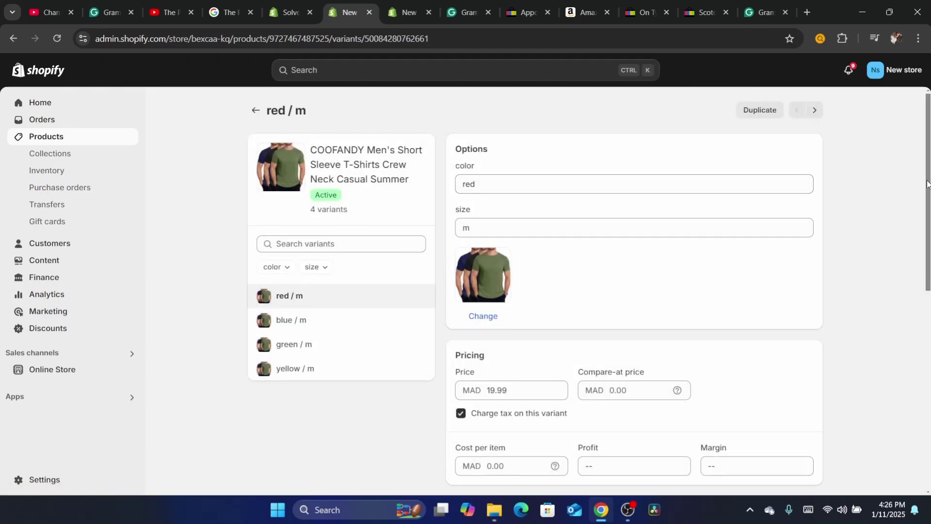
scroll(564, 261, "down", 5)
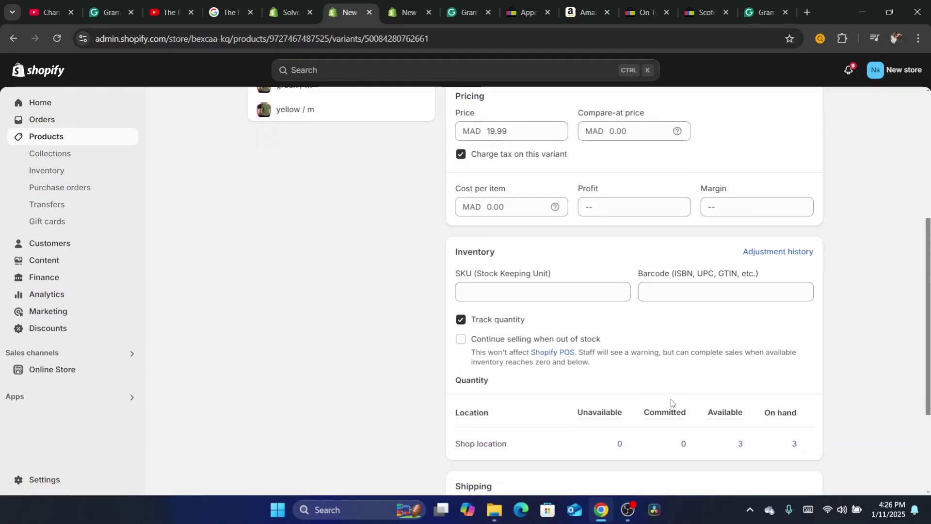
left_click(743, 443)
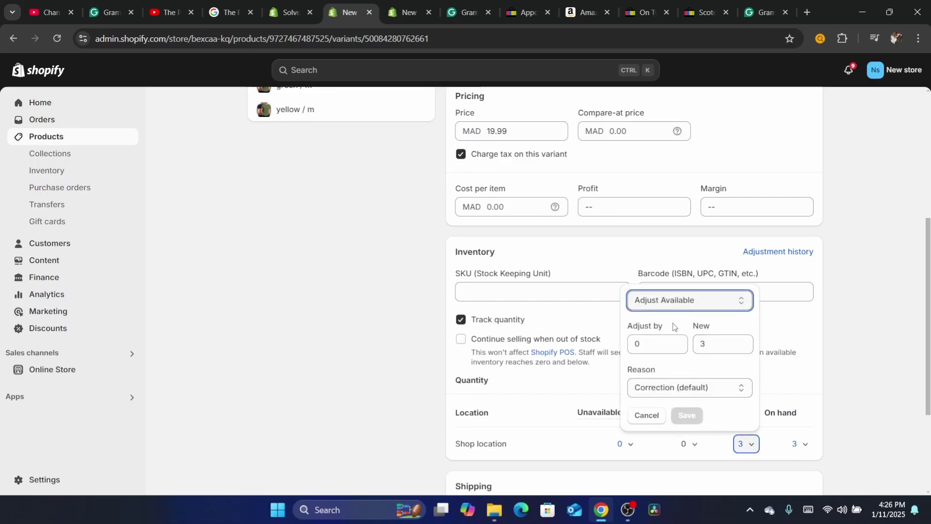
left_click(715, 344)
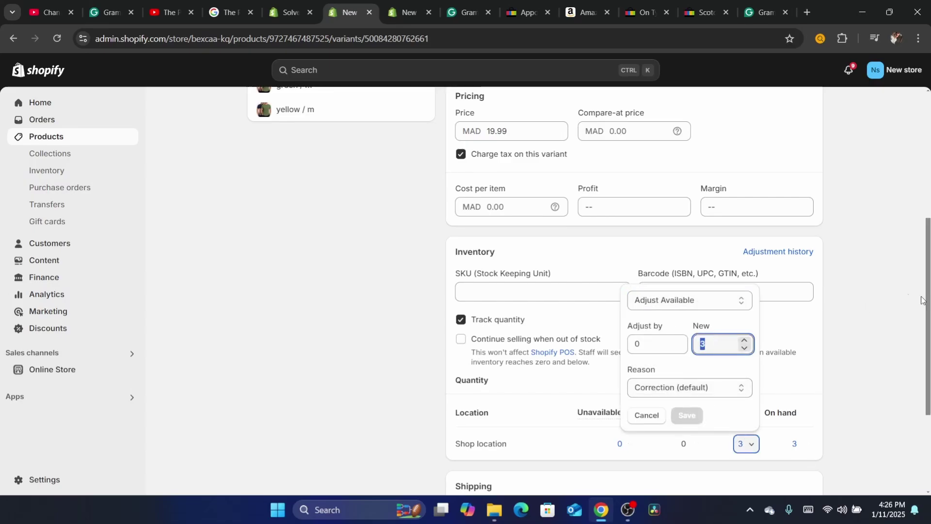
left_click(883, 297)
scroll(928, 303, "up", 6)
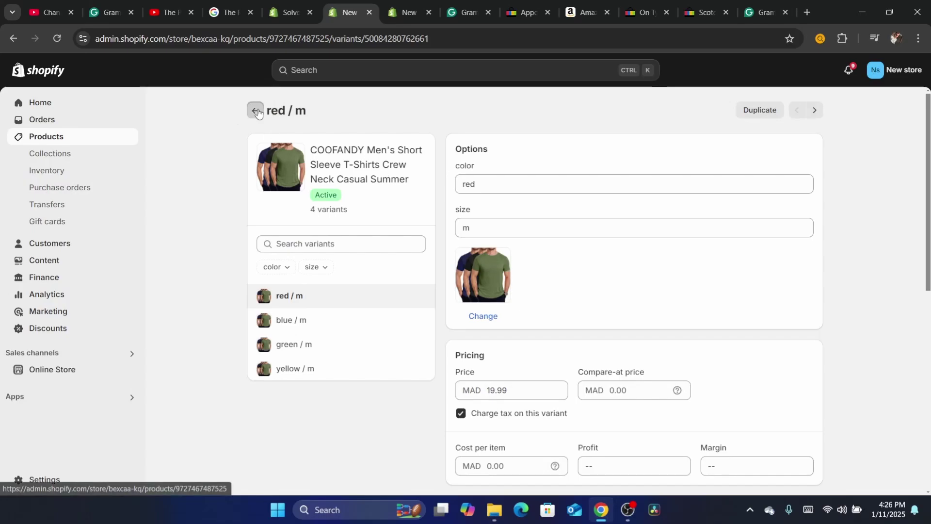
left_click(255, 110)
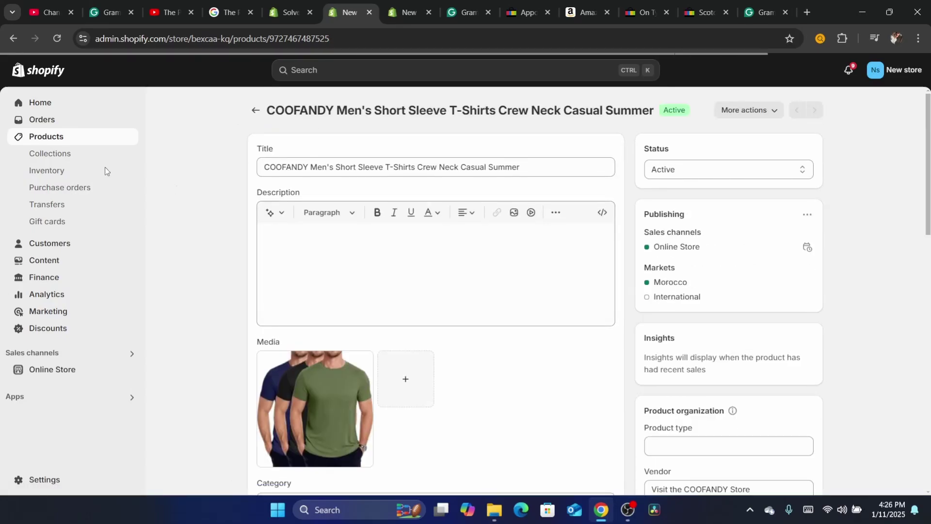
left_click(46, 138)
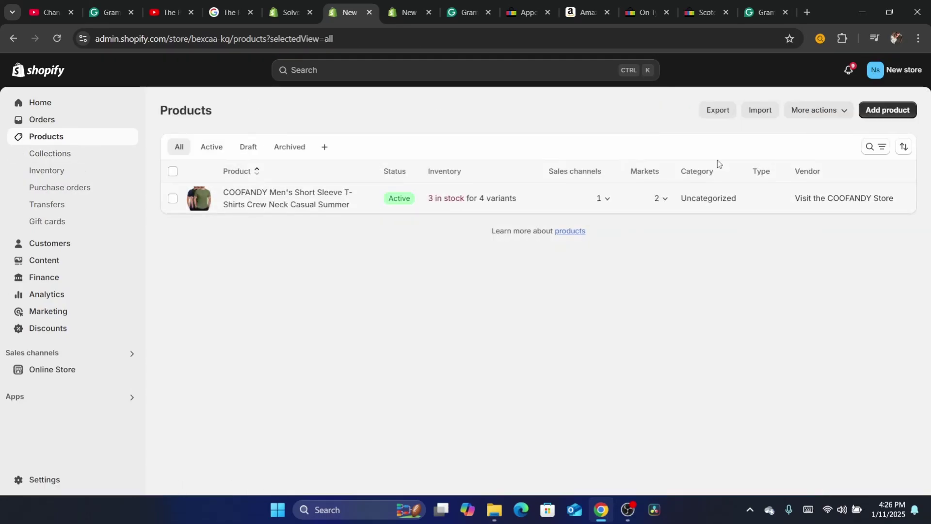
left_click(327, 196)
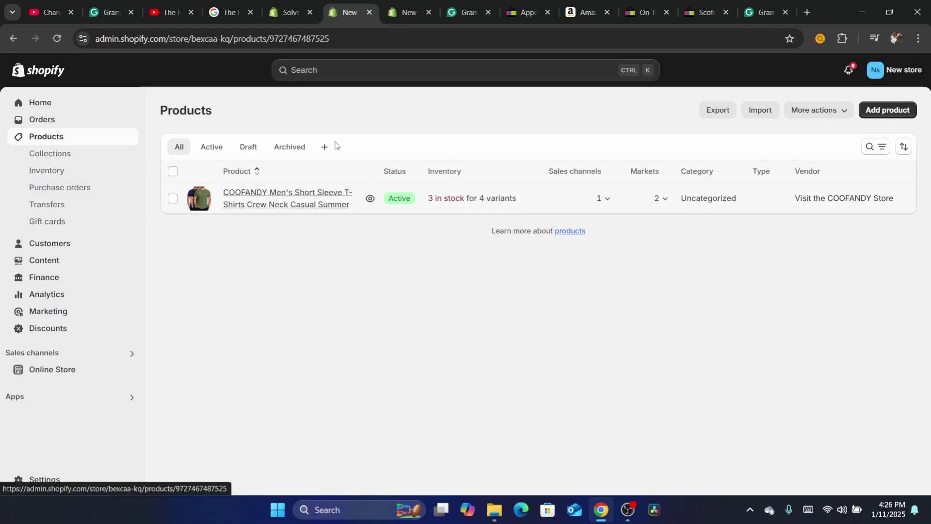
left_click(342, 31)
type("dollar to mad")
left_click(216, 268)
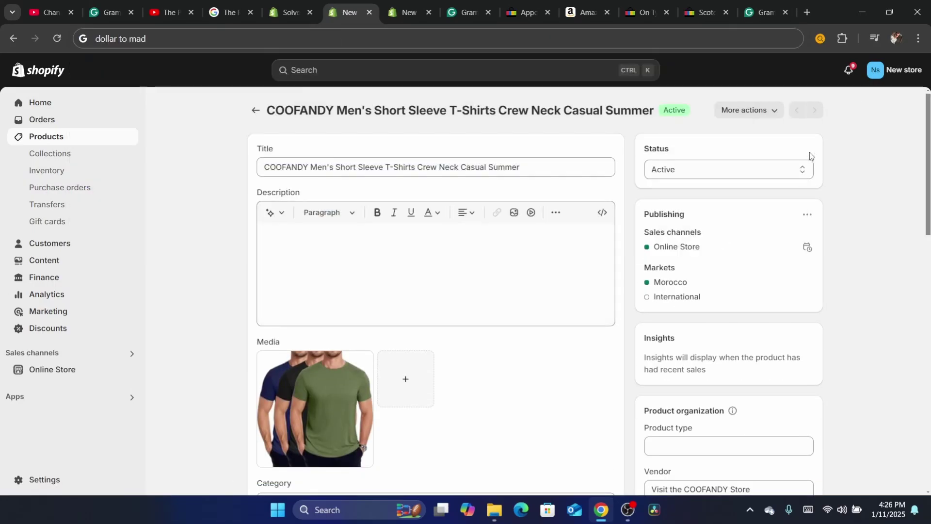
left_click(752, 110)
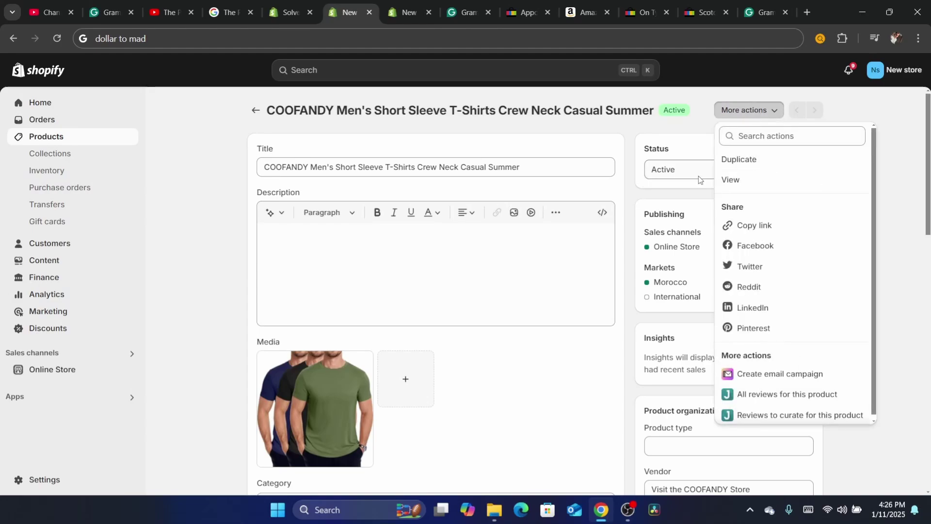
left_click(426, 166)
key("ctrl+a")
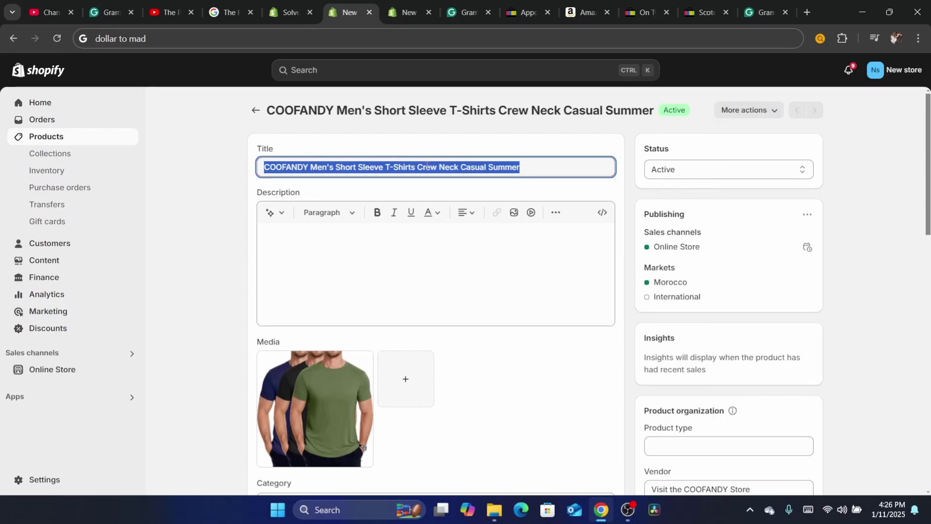
left_click_drag(929, 141, 928, 347)
double_click(586, 199)
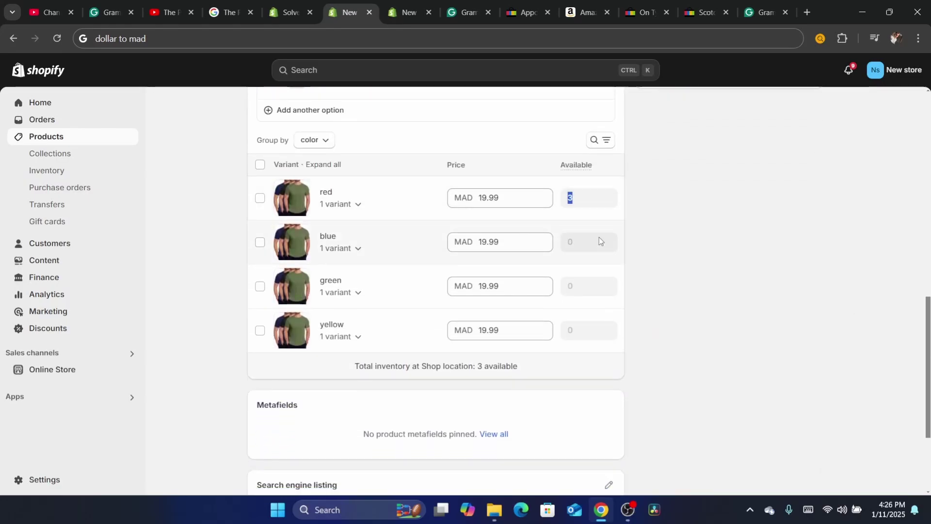
left_click(583, 245)
left_click_drag(927, 373, 924, 160)
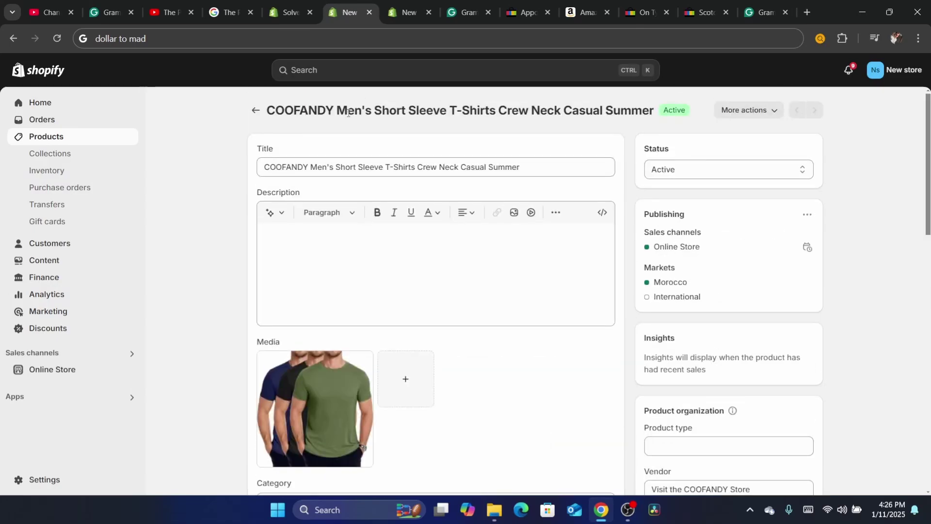
left_click(87, 140)
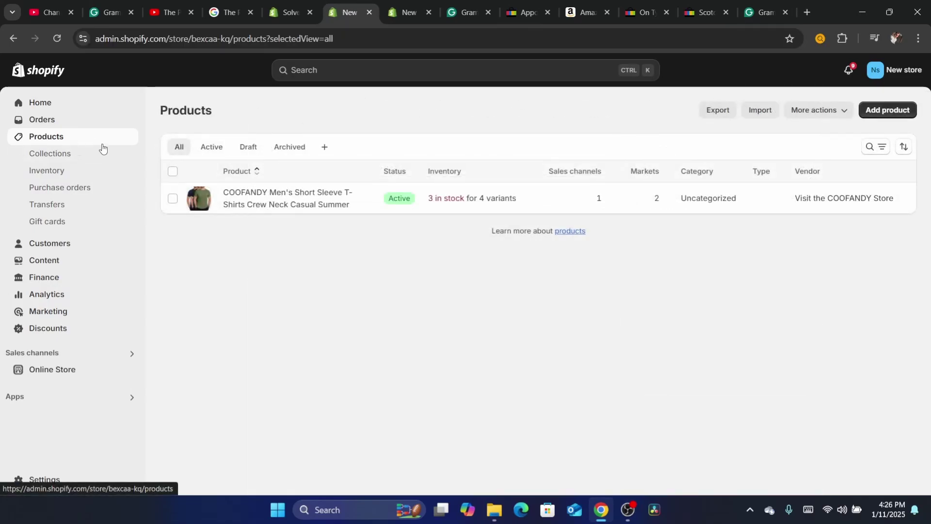
Open the COOFANDY T-shirt, expand the red group, and open the red / m variant
left_click(260, 201)
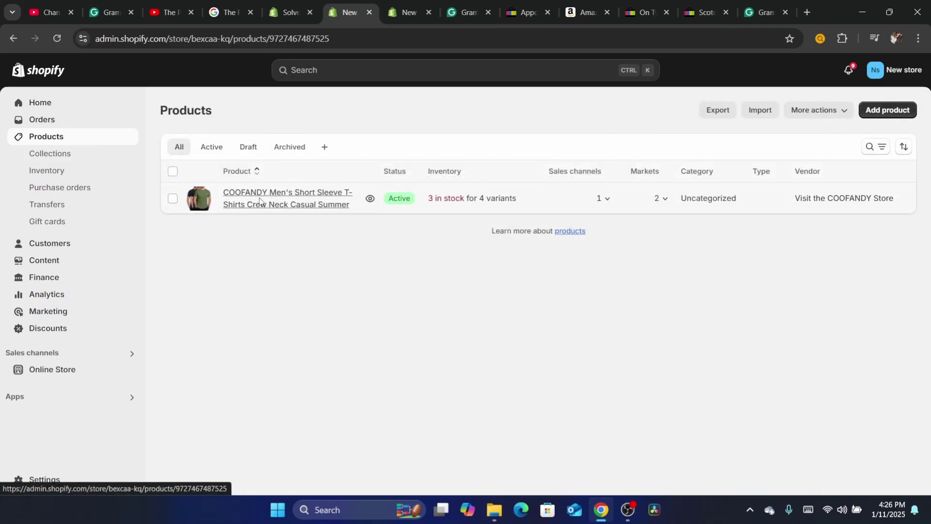
left_click_drag(926, 141, 926, 339)
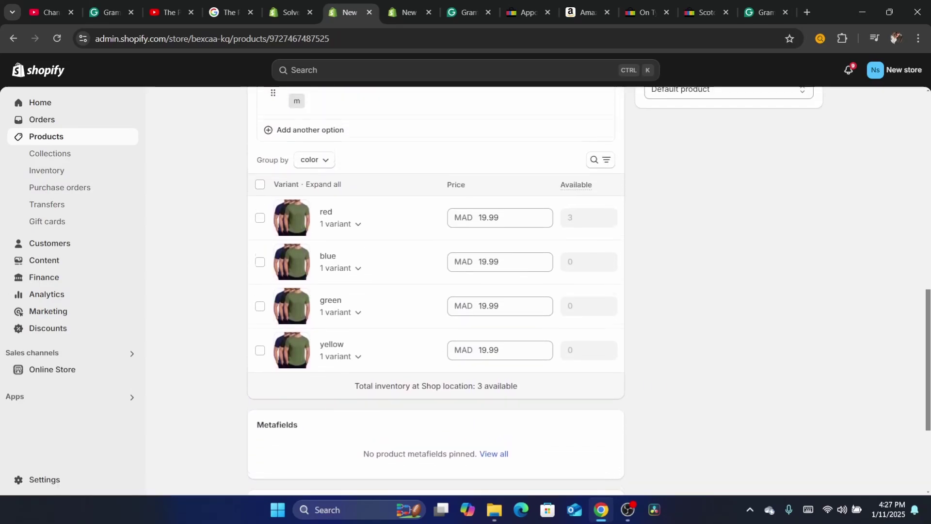
left_click(329, 212)
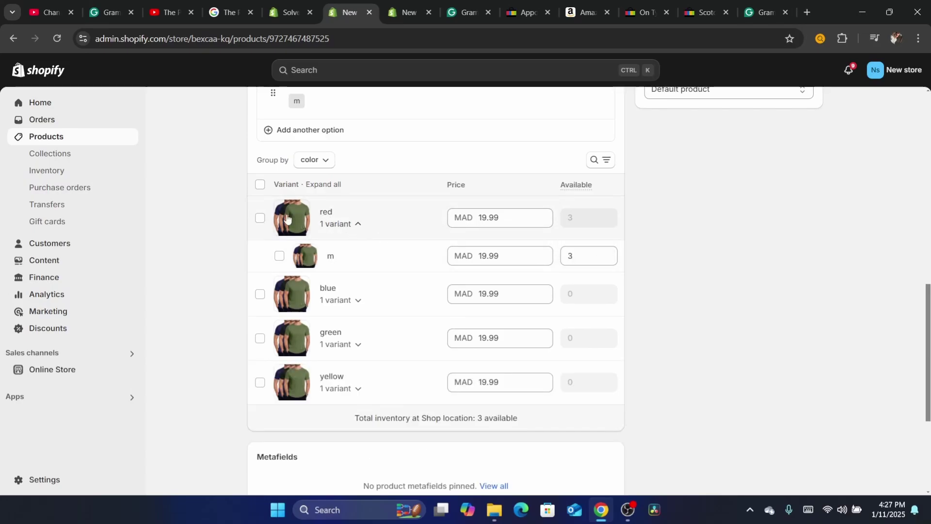
left_click(287, 218)
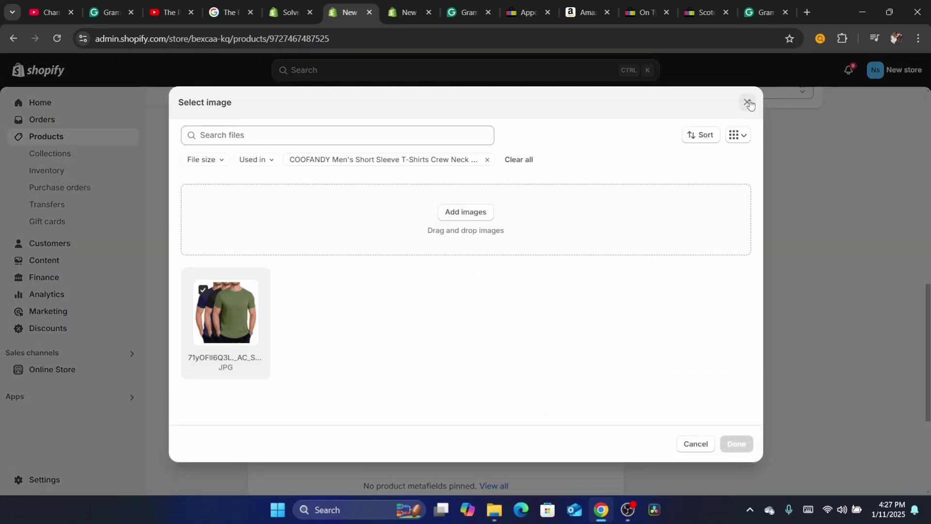
left_click(749, 103)
left_click(333, 263)
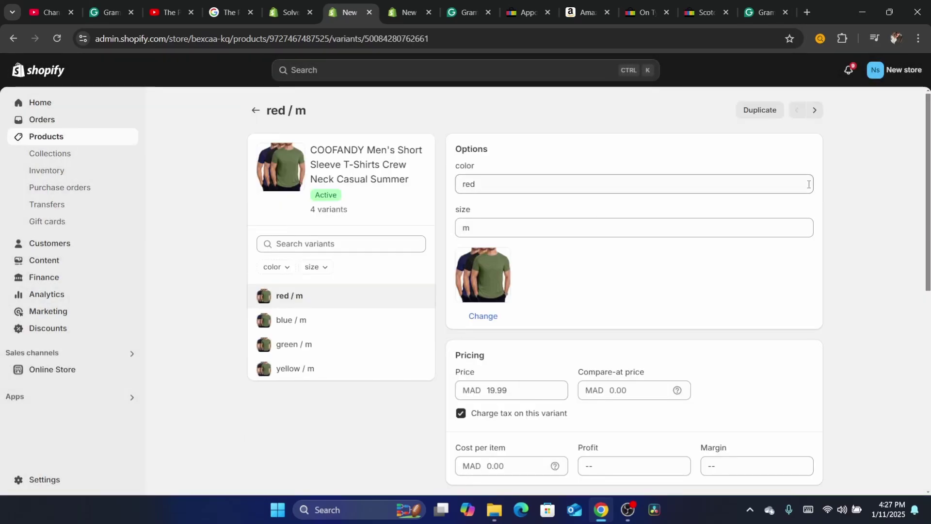
Enable 'Continue selling when out of stock' for the red / m variant and save
scroll(517, 268, "down", 5)
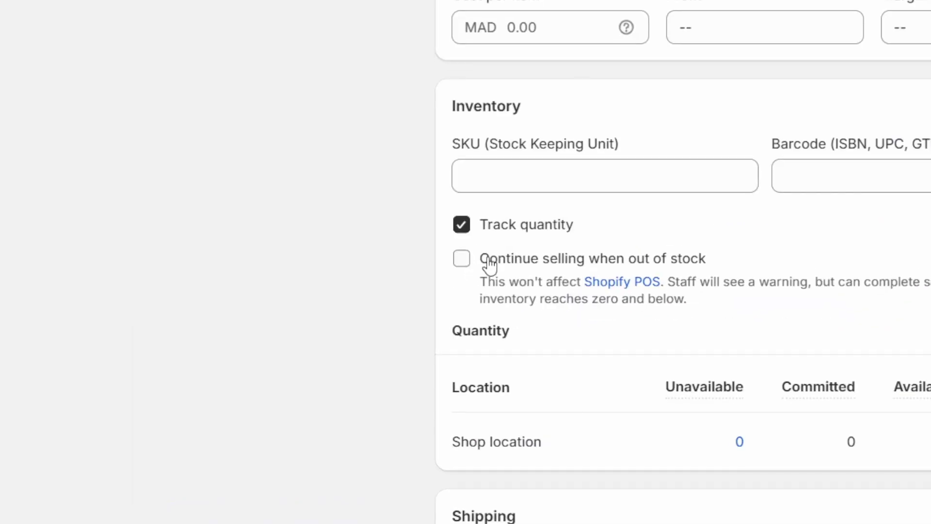
left_click(476, 265)
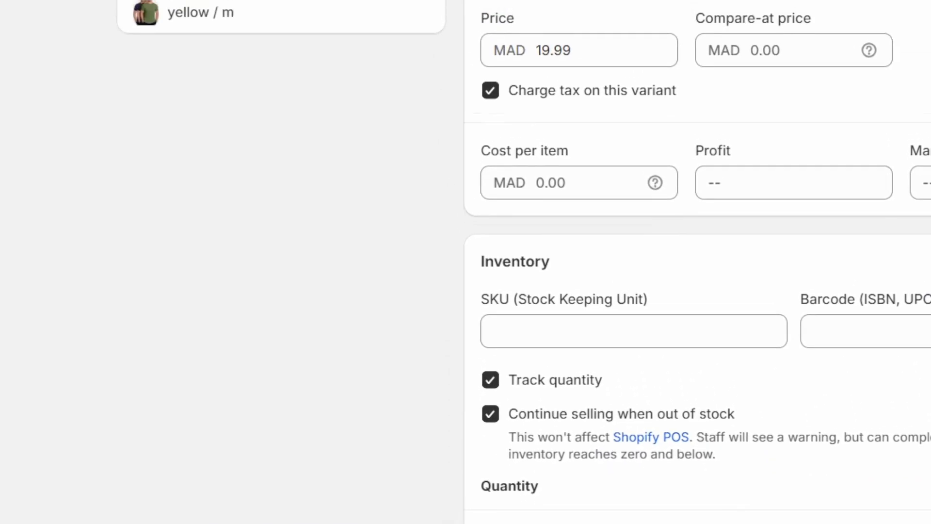
left_click(392, 0)
left_click(339, 523)
left_click(844, 94)
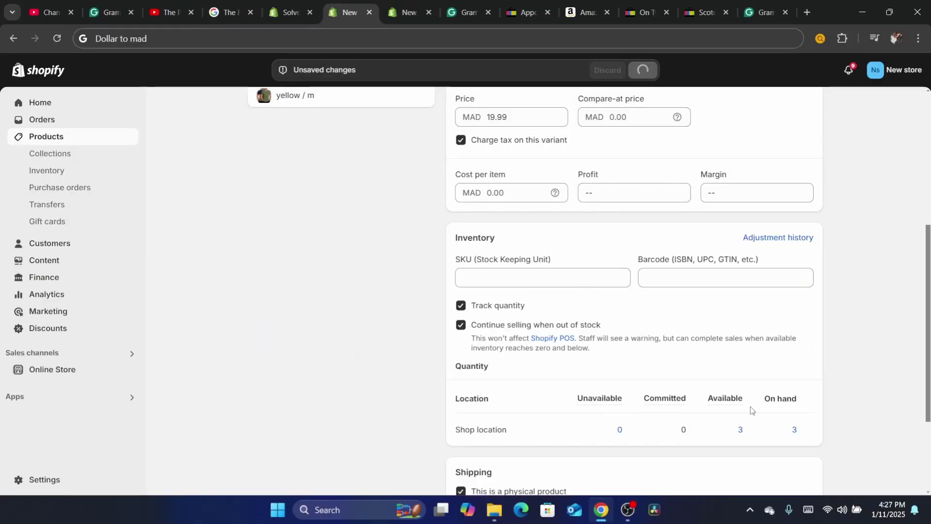
Raise the Shop location's available stock from 3 to 6, then return to the product
left_click(740, 431)
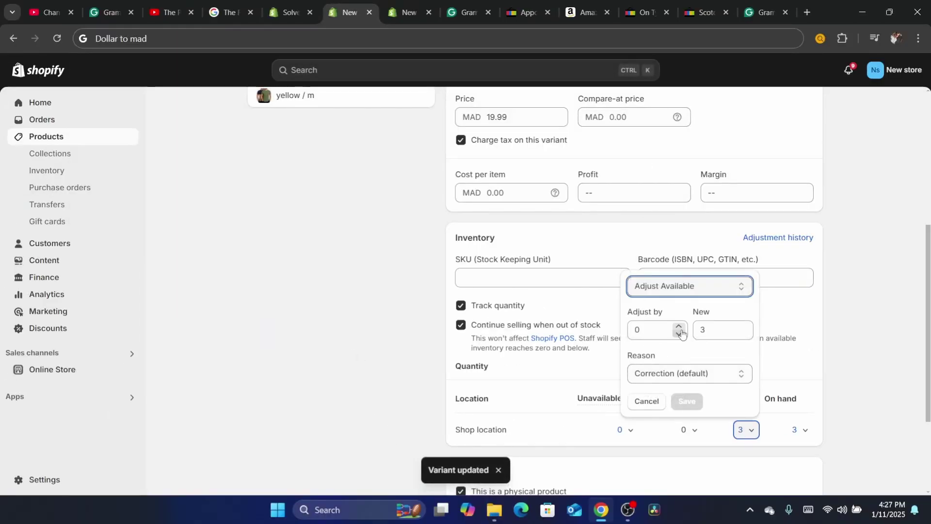
double_click(718, 330)
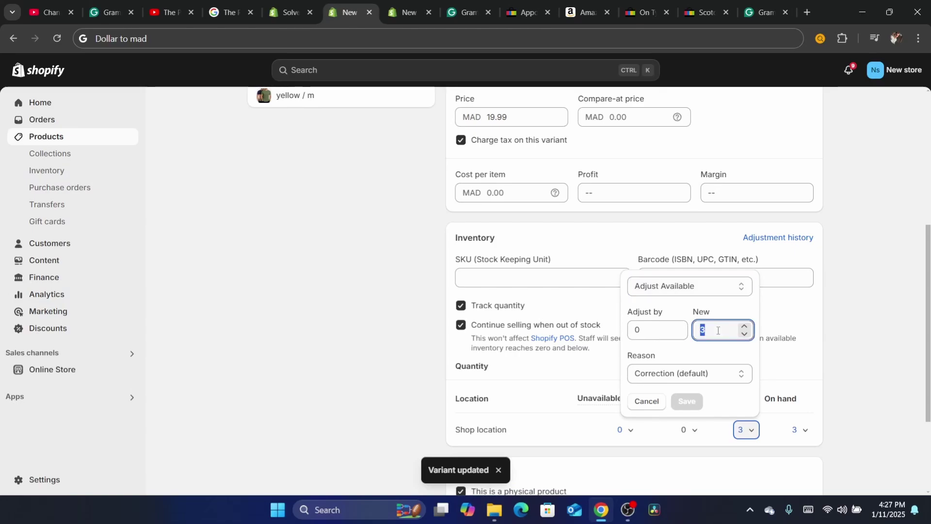
type("6")
left_click(687, 401)
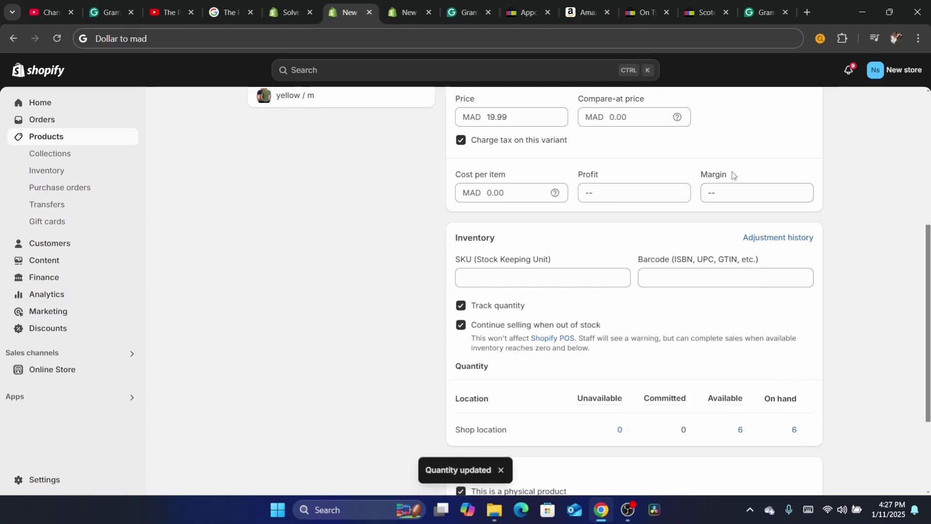
left_click(467, 48)
left_click(356, 330)
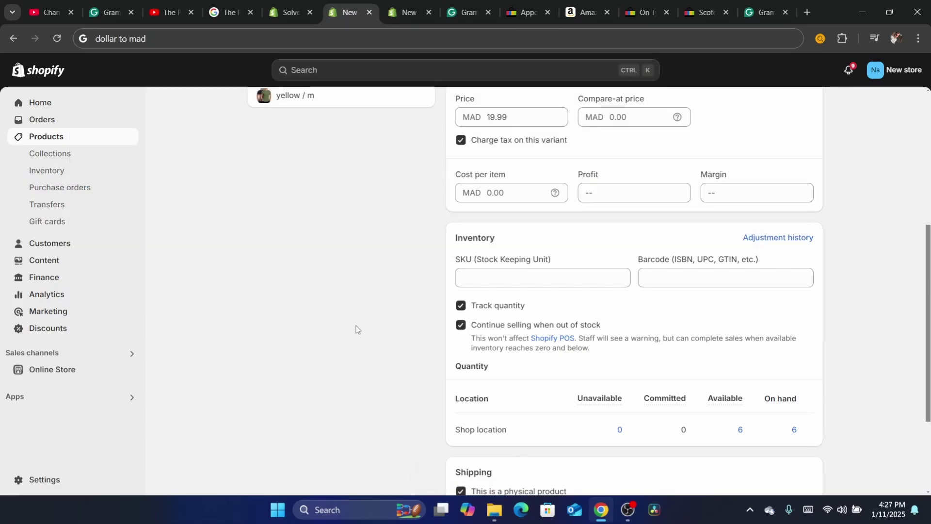
key("alt+Left")
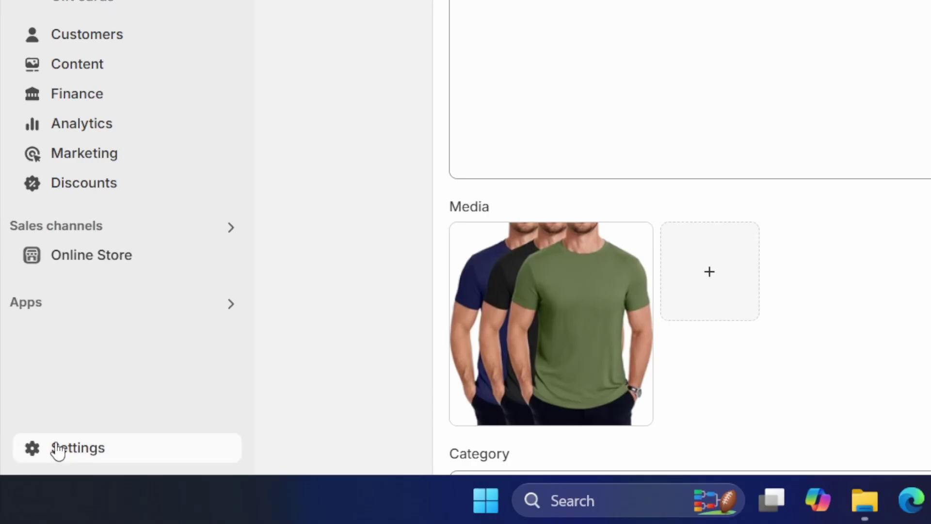
Go to Settings > Locations and open the default Shop location
left_click(29, 479)
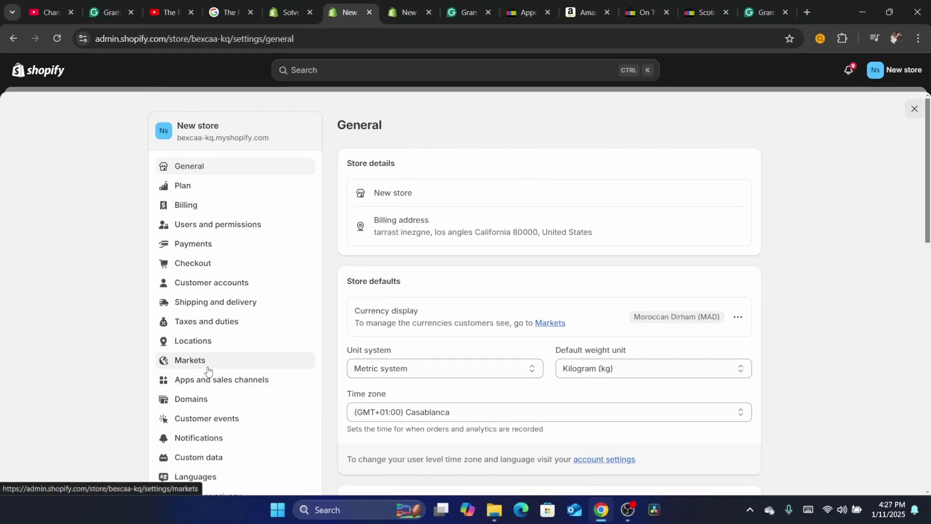
left_click(183, 341)
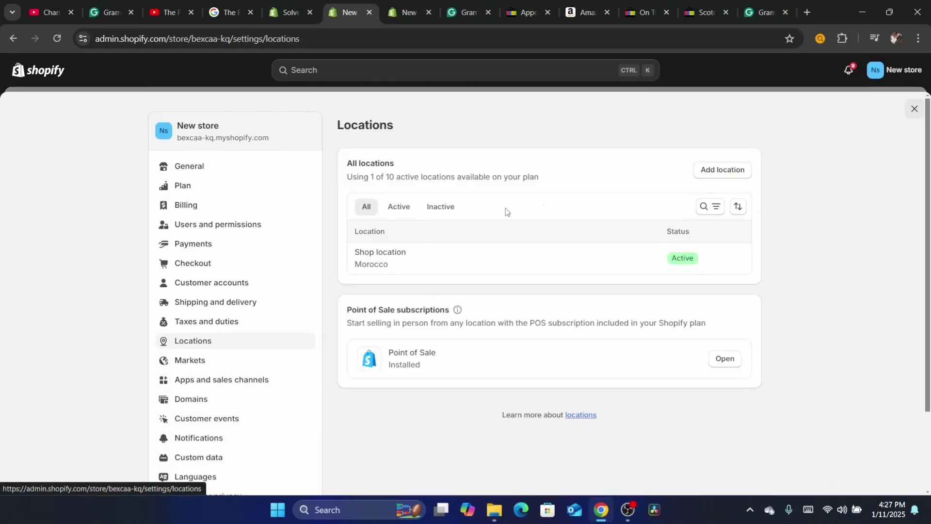
left_click(400, 263)
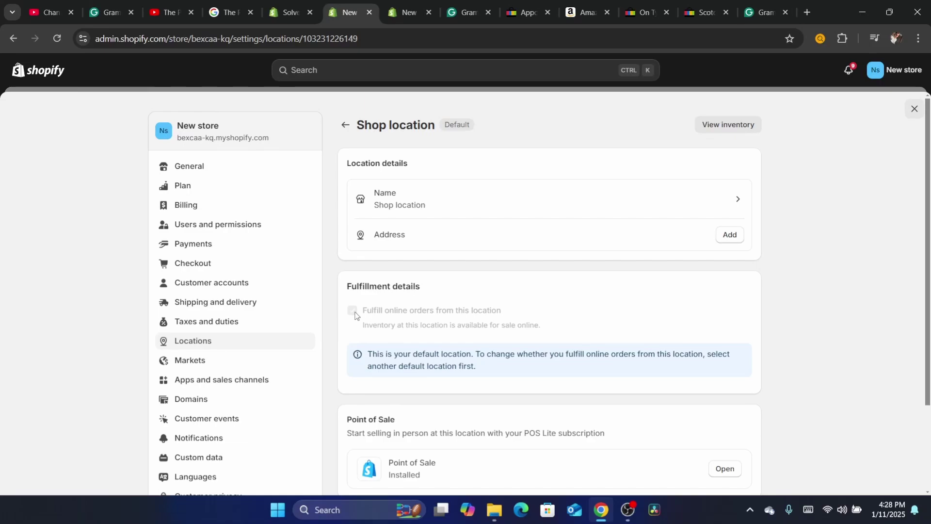
left_click(447, 42)
left_click(456, 287)
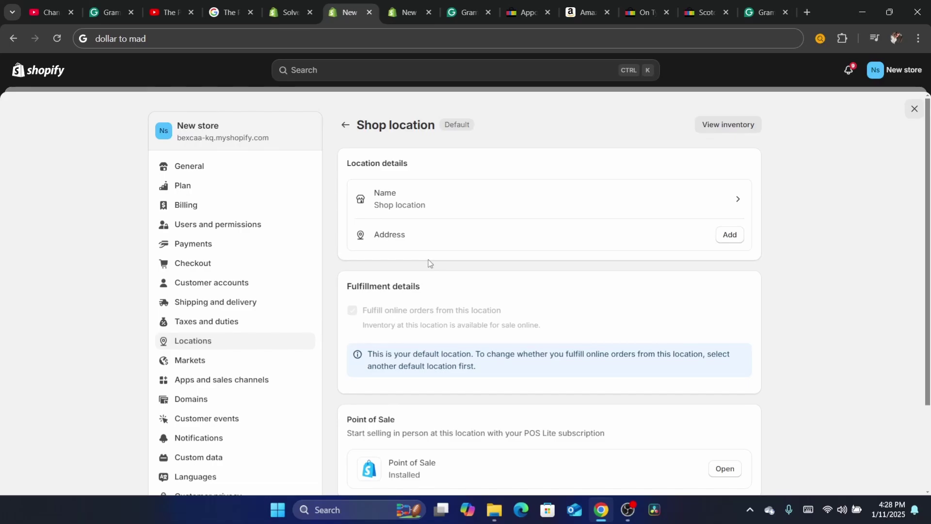
left_click(728, 238)
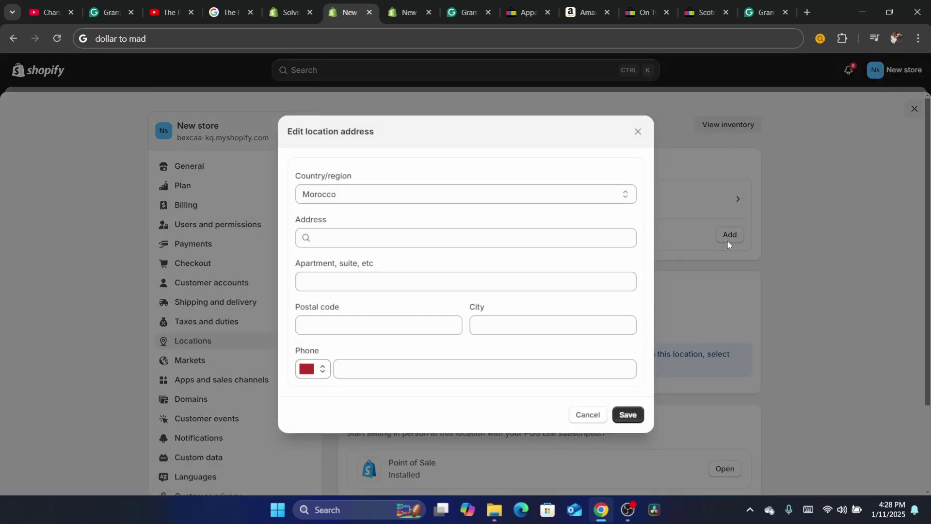
left_click(345, 238)
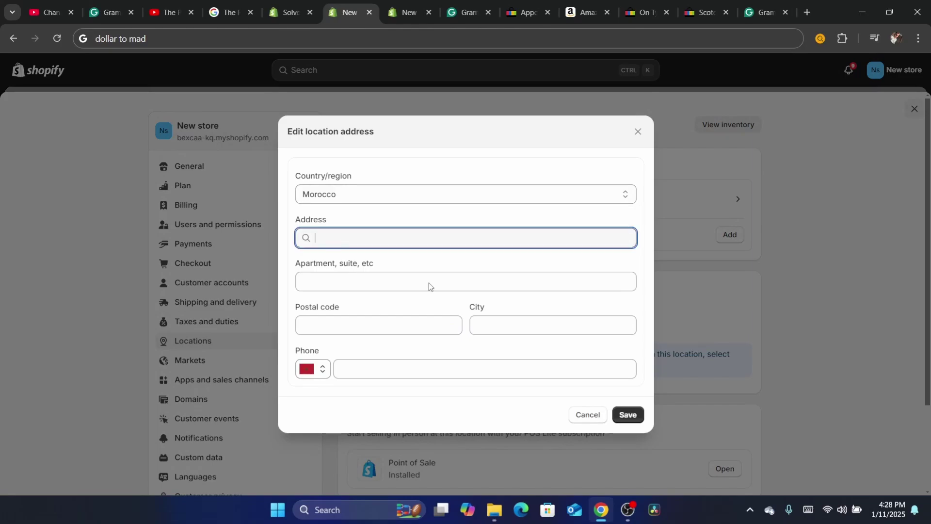
left_click(588, 414)
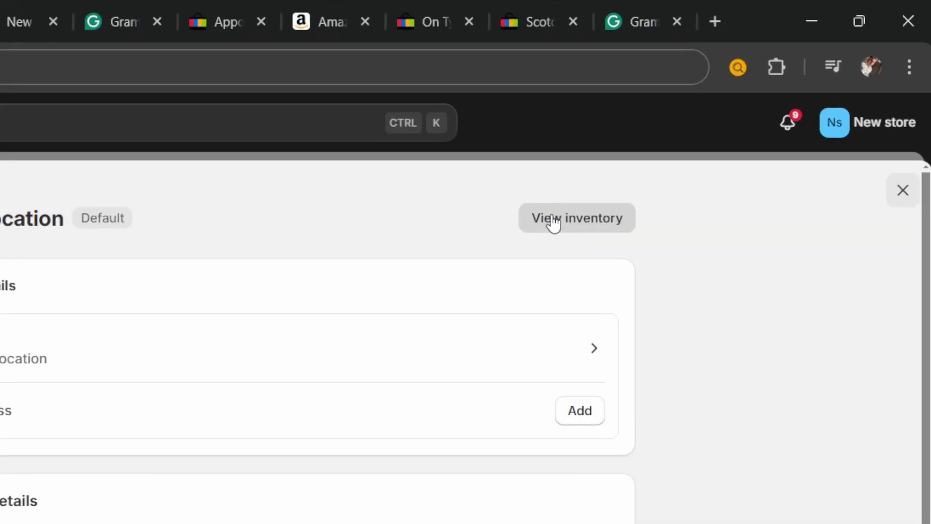
In the Shop location inventory, set red / m available to 10, then select blue / m
left_click(594, 221)
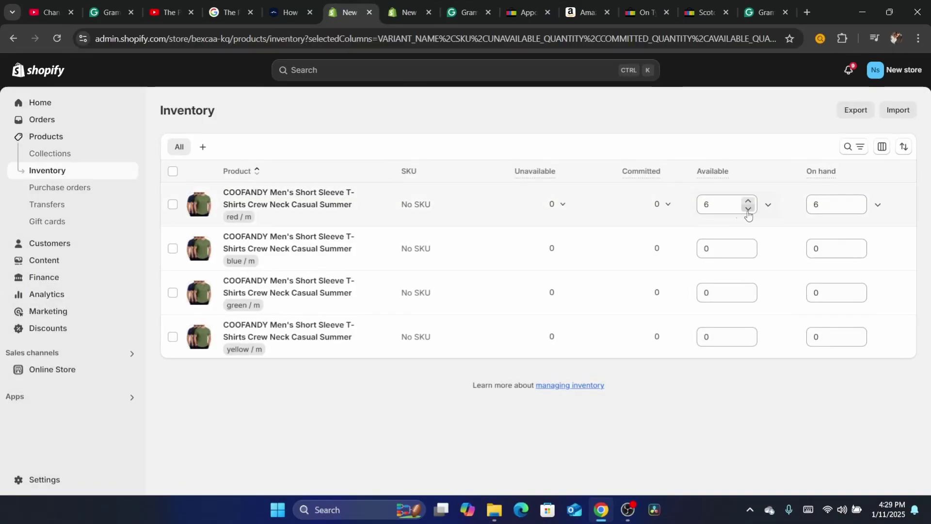
left_click(726, 208)
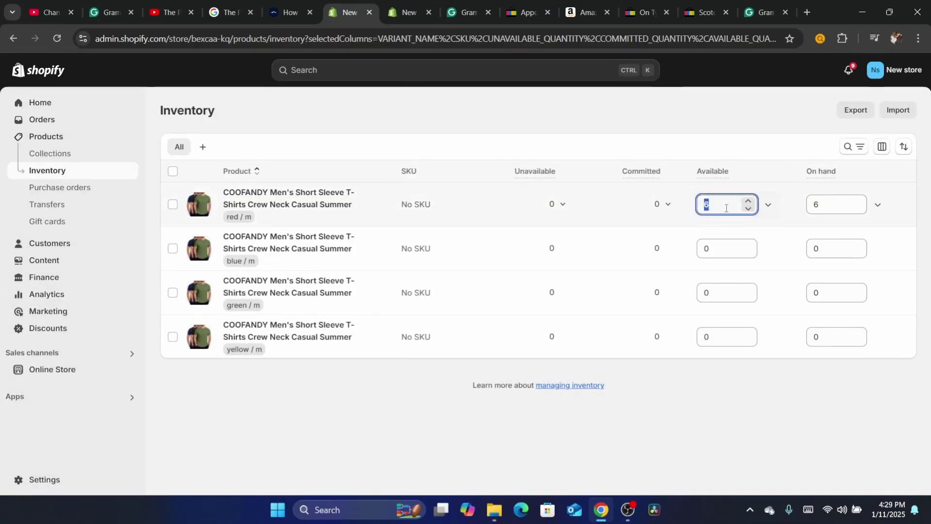
type("10")
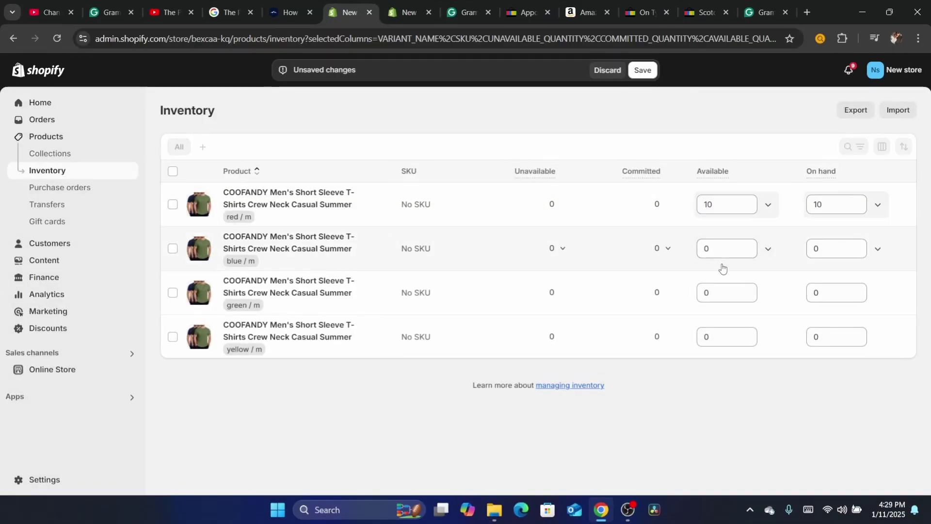
left_click(717, 242)
left_click(716, 245)
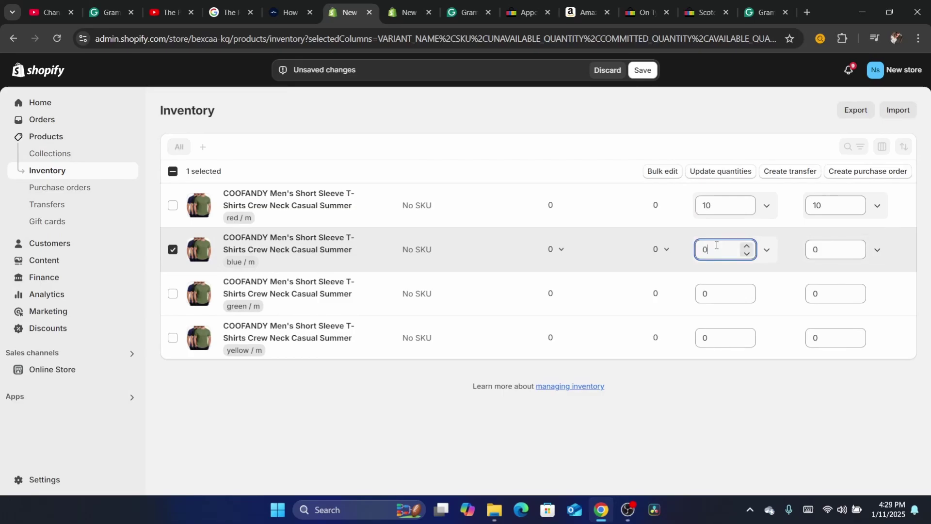